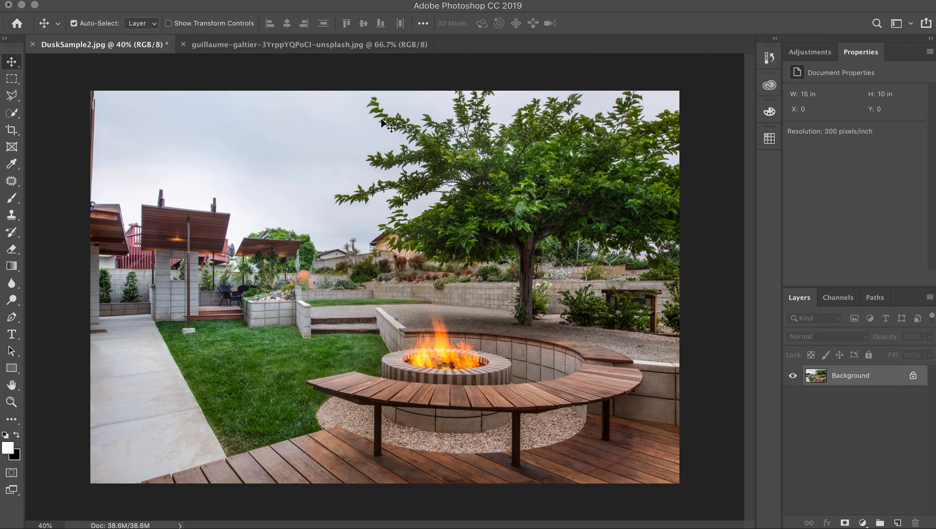
- Paste the copied pink sky photo into the DuskSample2 document as a new layer
left_click(298, 45)
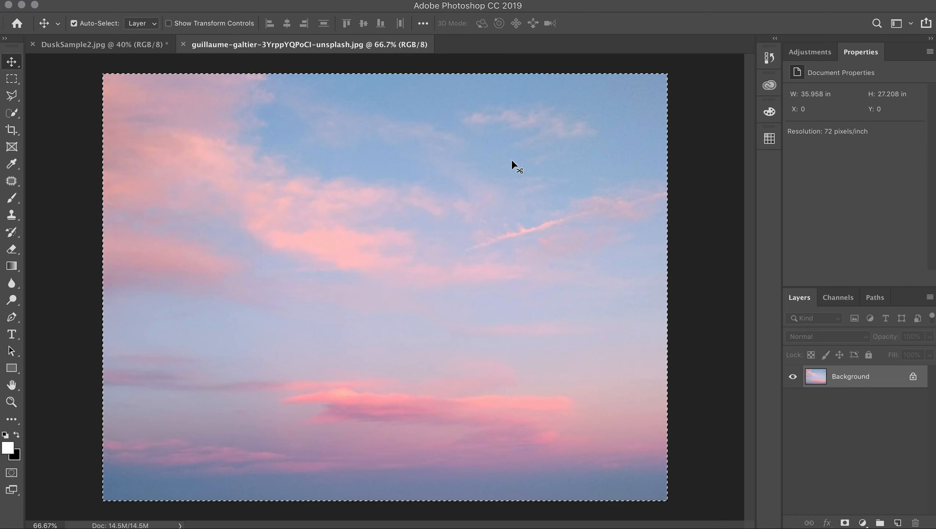
key("m")
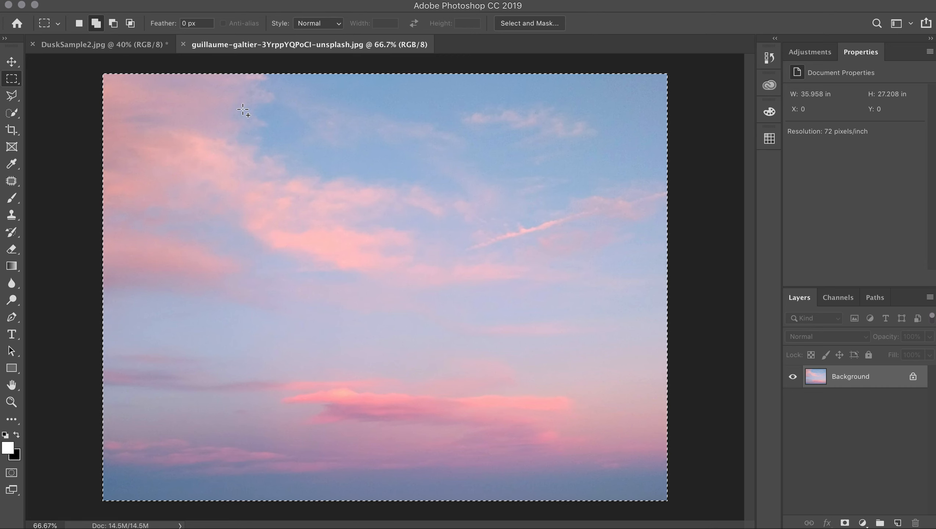
left_click(128, 46)
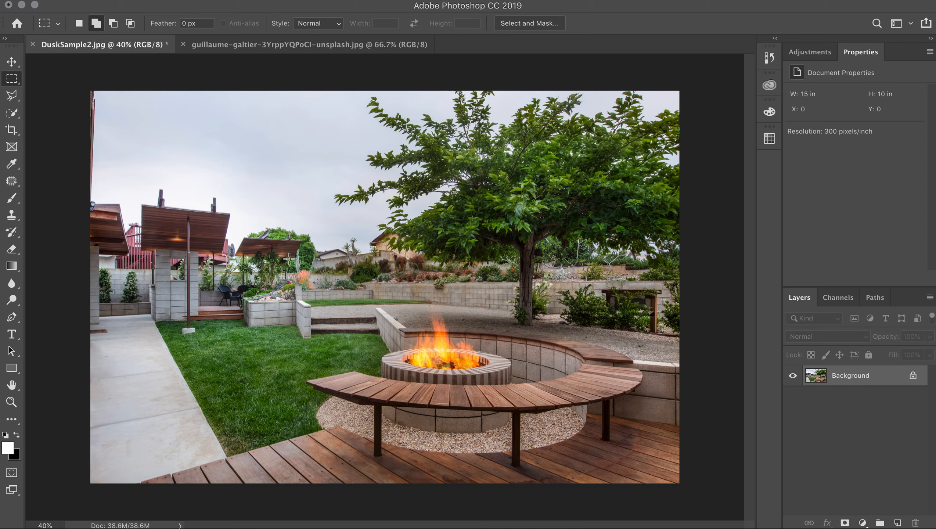
key("super+v")
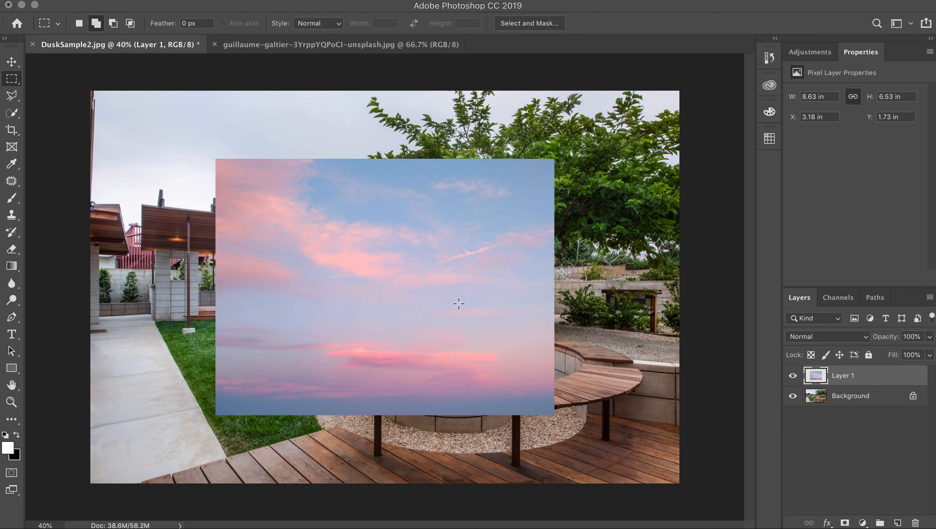
- Free-transform the sky layer to enlarge it over the whole photo, then nudge it slightly upward
key("v")
key("ctrl+t")
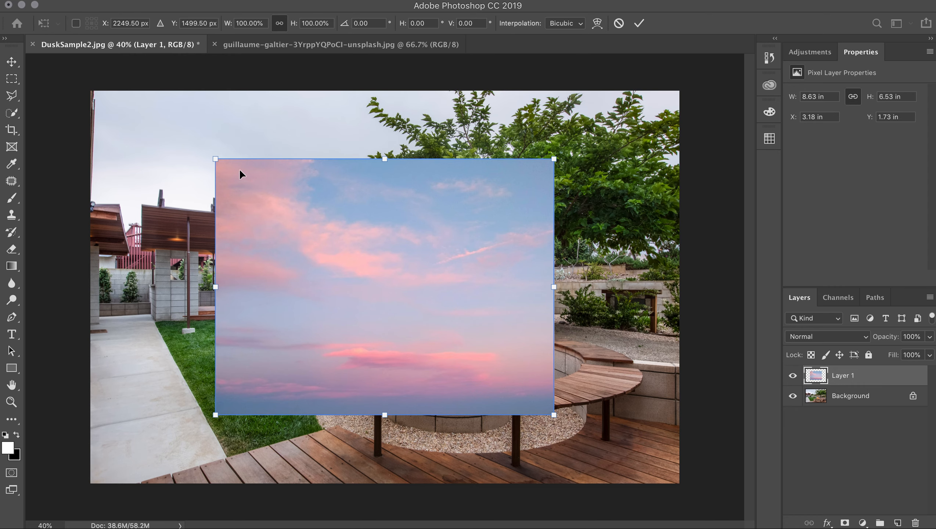
left_click_drag(215, 159, 62, 98)
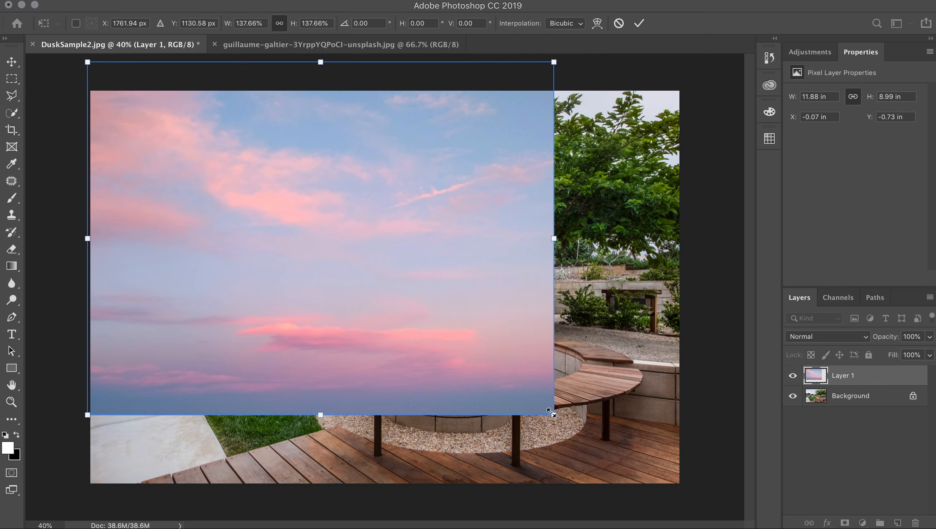
left_click_drag(551, 412, 689, 499)
key("Return")
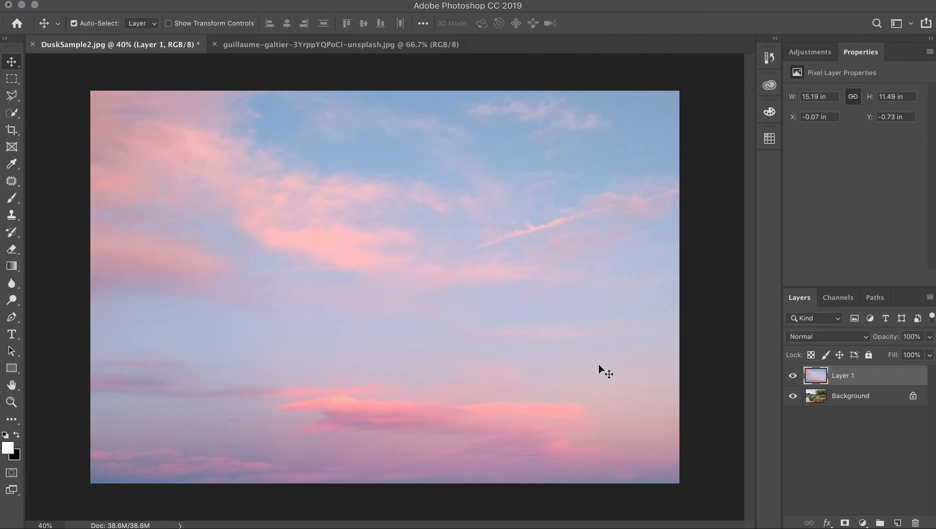
left_click_drag(594, 337, 594, 305)
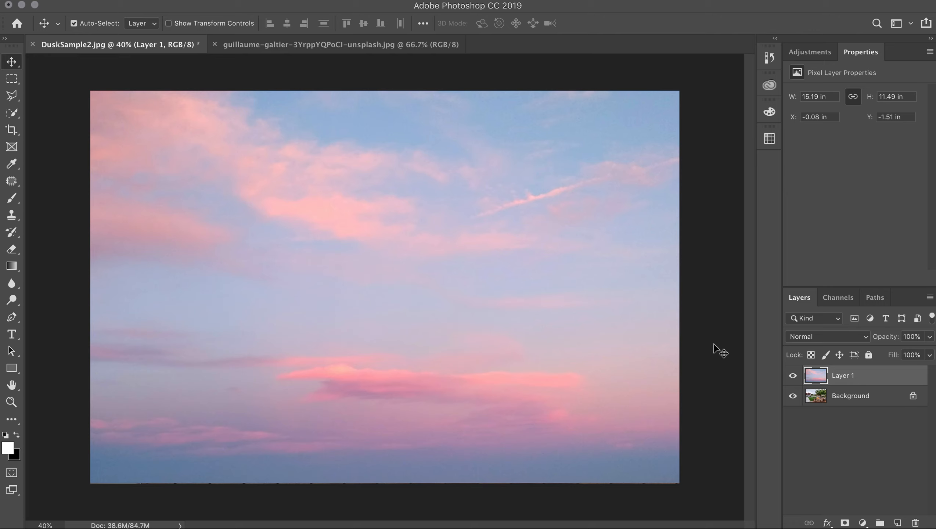
- Set the sky layer's blend mode to Multiply and add a layer mask to it
left_click(862, 336)
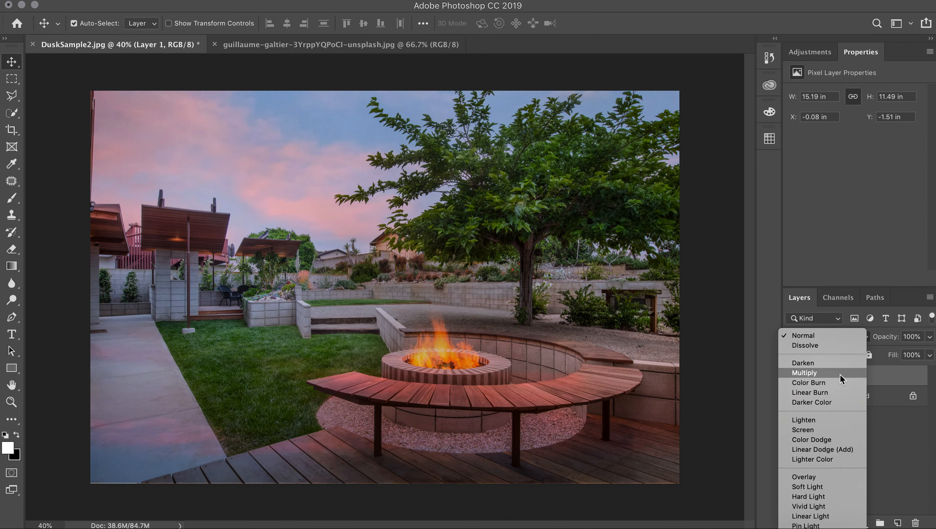
left_click(839, 374)
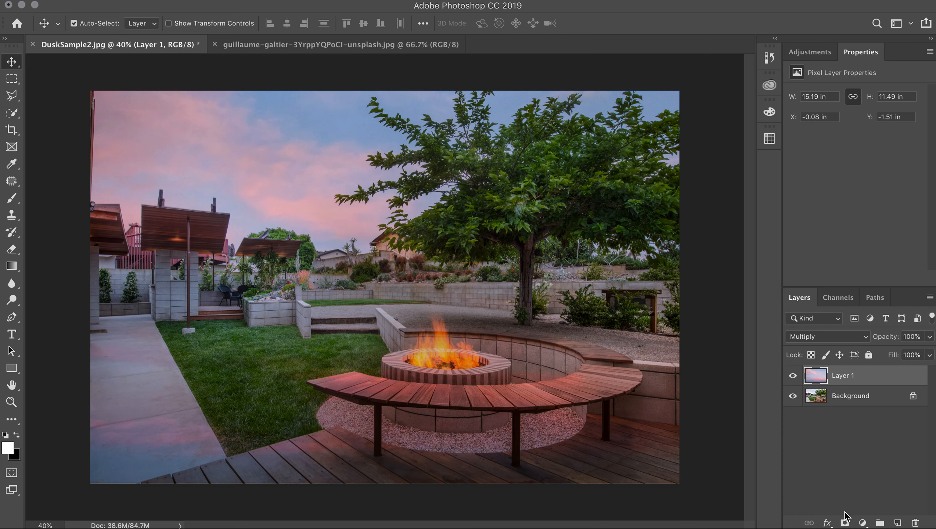
left_click(845, 522)
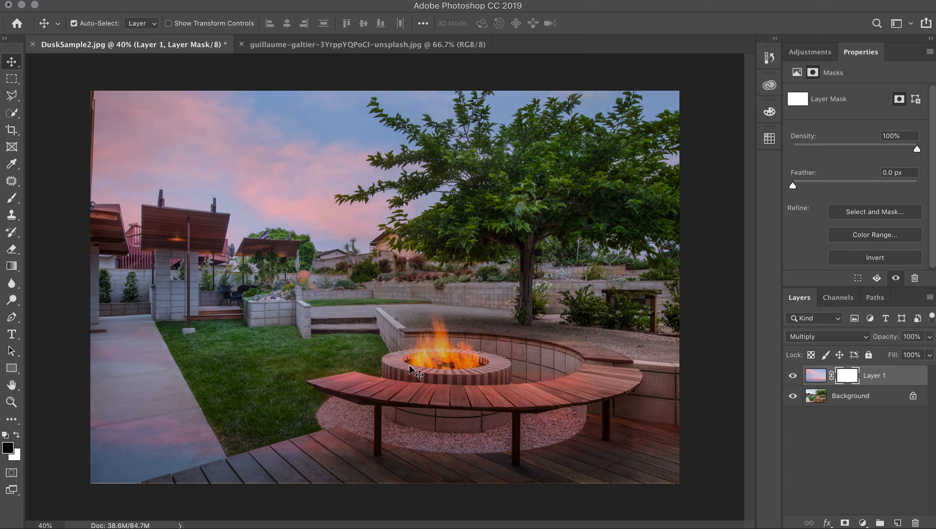
- Paint black on the layer mask with an enlarged soft brush to hide the sky over the lawn, walkway, tree and patio
key("b")
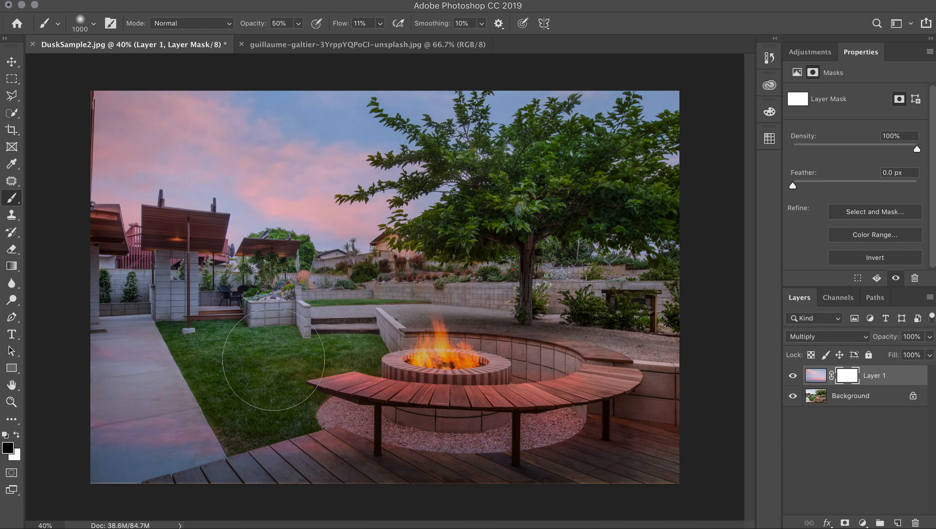
key("bracketright")
key("bracketright")
key("bracketright")
mouse_move(311, 463)
left_mouse_down()
mouse_move(133, 464)
mouse_move(98, 452)
mouse_move(226, 474)
mouse_move(295, 476)
mouse_move(317, 464)
mouse_move(283, 473)
mouse_move(314, 468)
mouse_move(282, 458)
mouse_move(292, 459)
mouse_move(299, 423)
mouse_move(234, 384)
mouse_move(81, 374)
mouse_move(136, 369)
left_mouse_up()
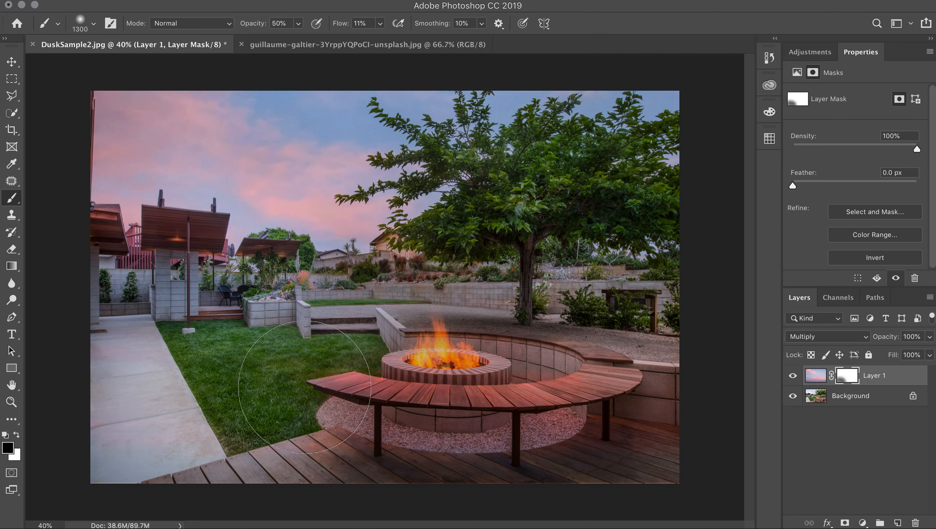
mouse_move(441, 445)
left_mouse_down()
mouse_move(549, 460)
mouse_move(570, 446)
mouse_move(321, 400)
mouse_move(621, 423)
mouse_move(491, 471)
mouse_move(574, 471)
mouse_move(462, 502)
mouse_move(537, 489)
mouse_move(661, 496)
mouse_move(587, 487)
mouse_move(370, 519)
mouse_move(459, 496)
mouse_move(597, 382)
mouse_move(592, 444)
mouse_move(532, 480)
mouse_move(695, 478)
mouse_move(622, 454)
mouse_move(540, 491)
mouse_move(94, 491)
mouse_move(281, 465)
mouse_move(75, 482)
mouse_move(235, 490)
mouse_move(256, 451)
left_mouse_up()
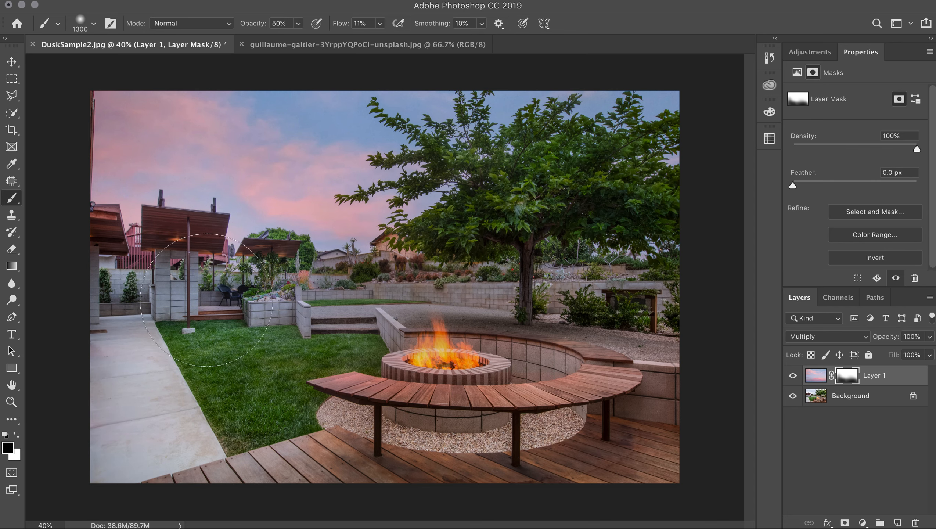
mouse_move(219, 317)
left_mouse_down()
mouse_move(314, 317)
mouse_move(294, 306)
mouse_move(282, 270)
mouse_move(312, 315)
mouse_move(248, 345)
left_mouse_up()
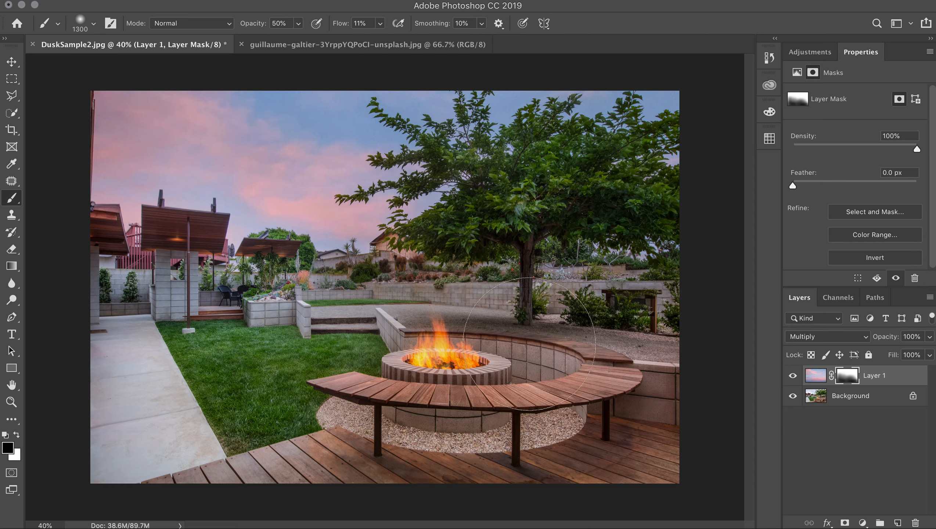
mouse_move(546, 371)
left_mouse_down()
mouse_move(613, 172)
mouse_move(530, 188)
mouse_move(533, 196)
mouse_move(576, 191)
mouse_move(461, 250)
mouse_move(509, 236)
mouse_move(392, 279)
mouse_move(471, 261)
mouse_move(537, 182)
mouse_move(447, 142)
mouse_move(514, 166)
mouse_move(482, 152)
mouse_move(369, 125)
mouse_move(425, 152)
mouse_move(384, 127)
mouse_move(439, 151)
mouse_move(382, 131)
mouse_move(520, 130)
mouse_move(561, 140)
mouse_move(563, 120)
mouse_move(630, 117)
mouse_move(680, 135)
left_mouse_up()
mouse_move(676, 133)
left_mouse_down()
mouse_move(613, 121)
mouse_move(605, 132)
mouse_move(625, 169)
left_mouse_up()
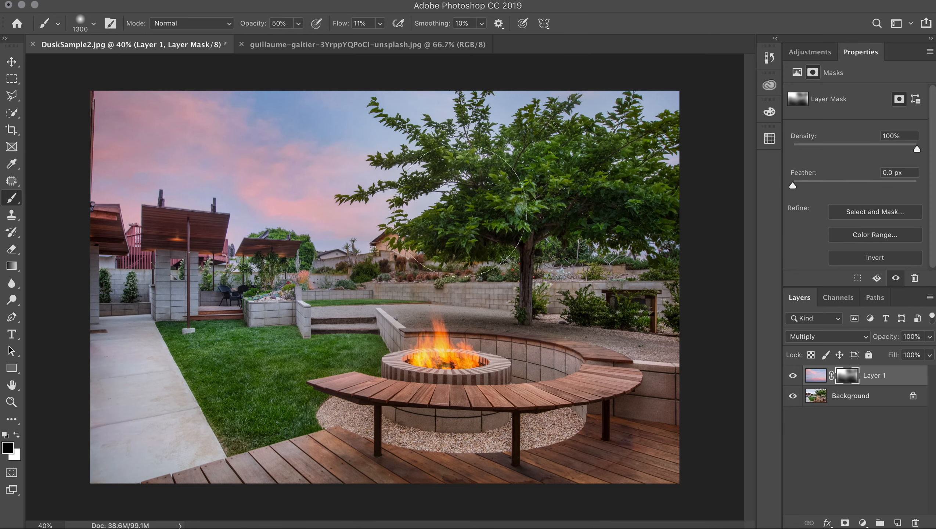
left_click(320, 120)
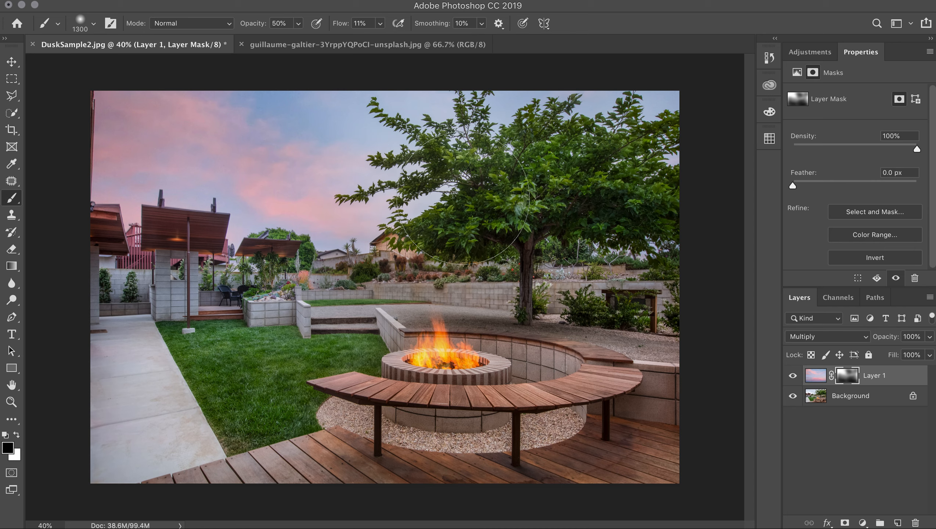
mouse_move(269, 272)
left_mouse_down()
mouse_move(366, 304)
mouse_move(265, 270)
mouse_move(264, 280)
mouse_move(152, 234)
mouse_move(200, 265)
left_mouse_up()
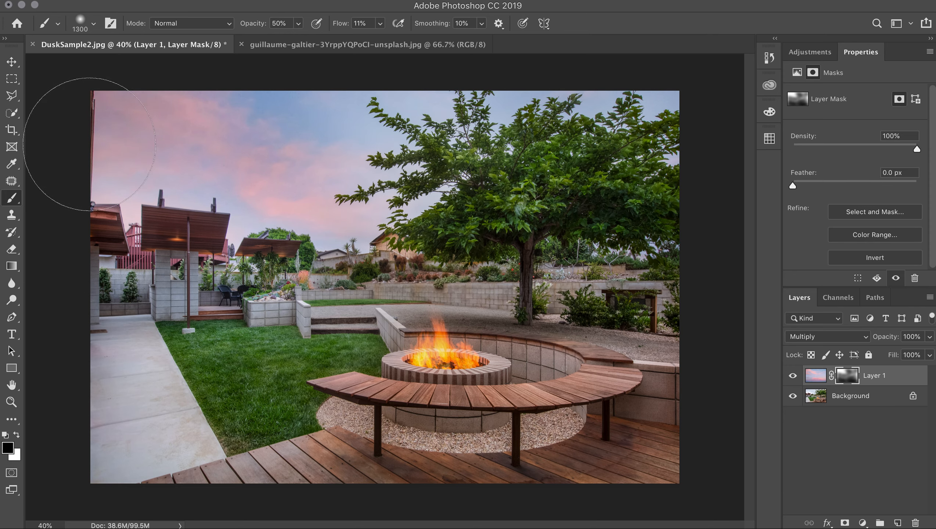
mouse_move(96, 258)
left_mouse_down()
mouse_move(123, 286)
mouse_move(90, 276)
left_mouse_up()
mouse_move(183, 450)
left_mouse_down()
mouse_move(59, 478)
mouse_move(200, 460)
left_mouse_up()
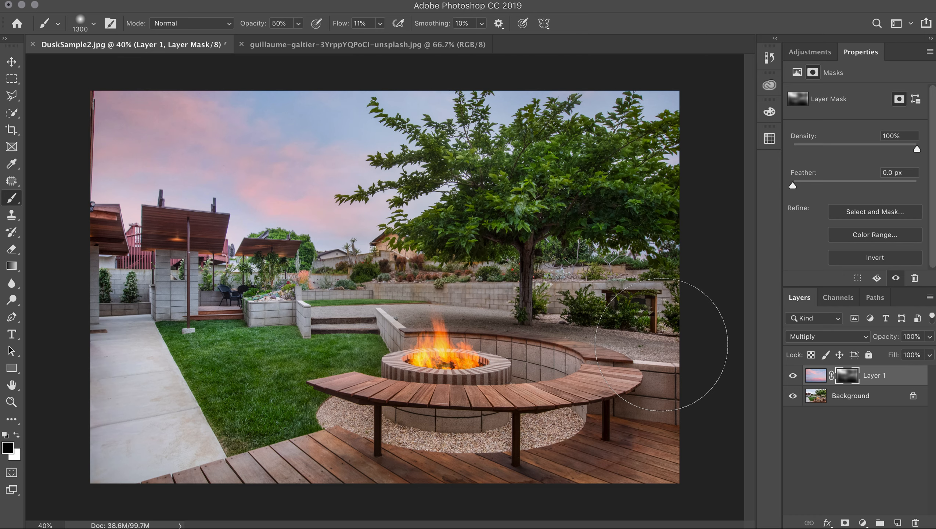
- Toggle the sky layer's visibility to compare the photo with and without the sky
key("v")
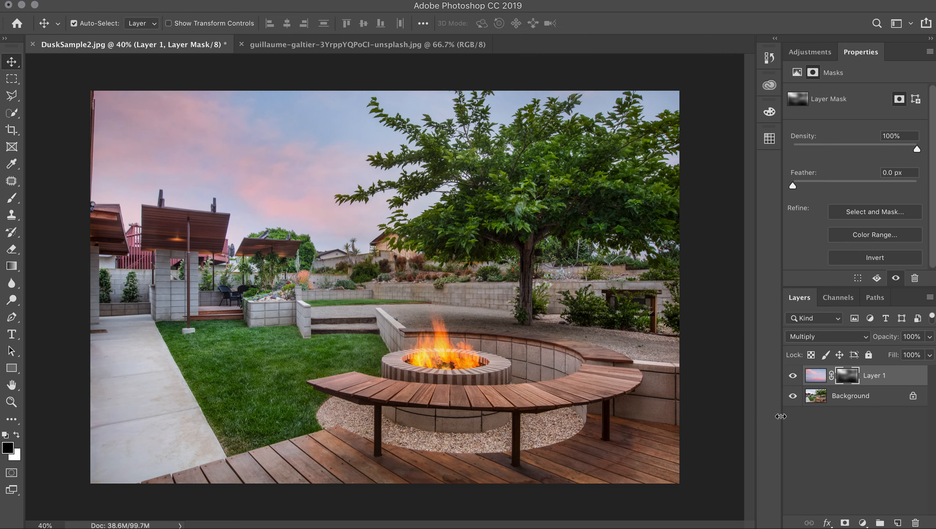
left_click(793, 376)
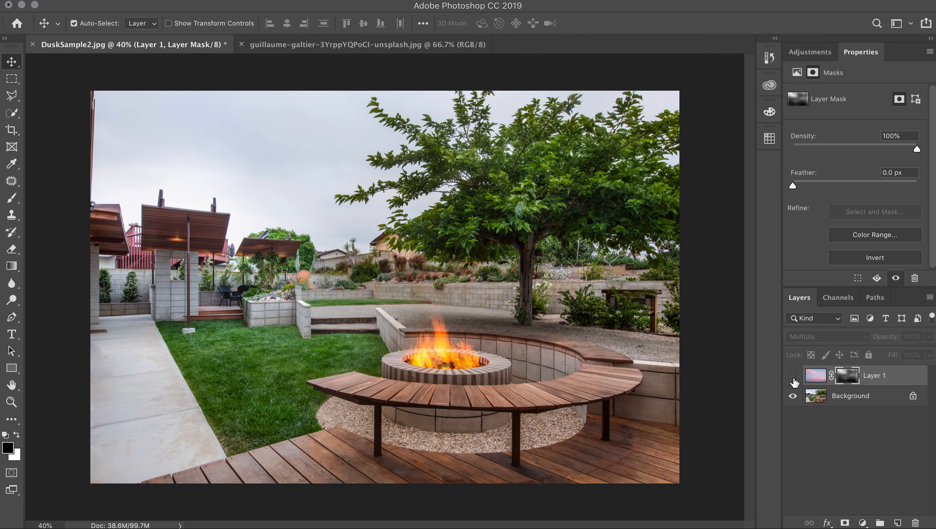
left_click(792, 376)
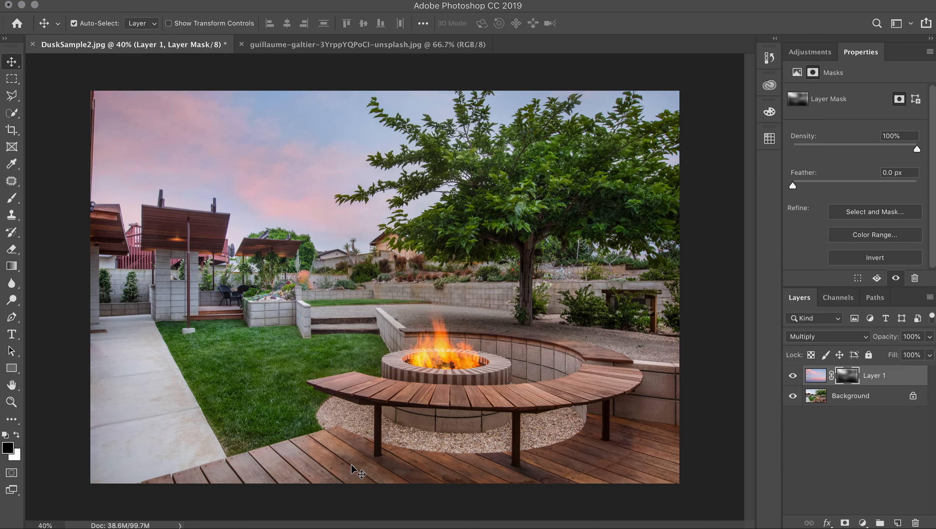
- Touch up the mask over the walkway and lower deck, painting with white and then with black
key("b")
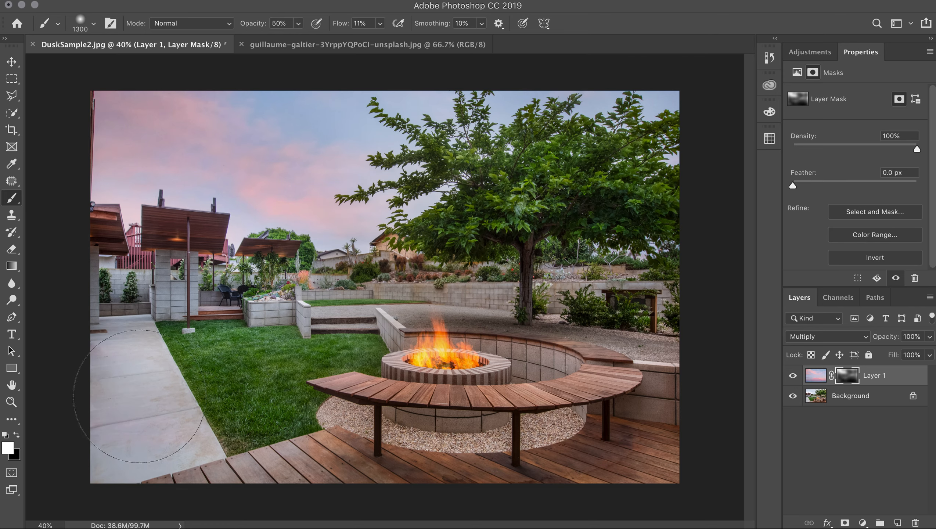
mouse_move(133, 399)
left_mouse_down()
mouse_move(120, 394)
mouse_move(150, 432)
left_mouse_up()
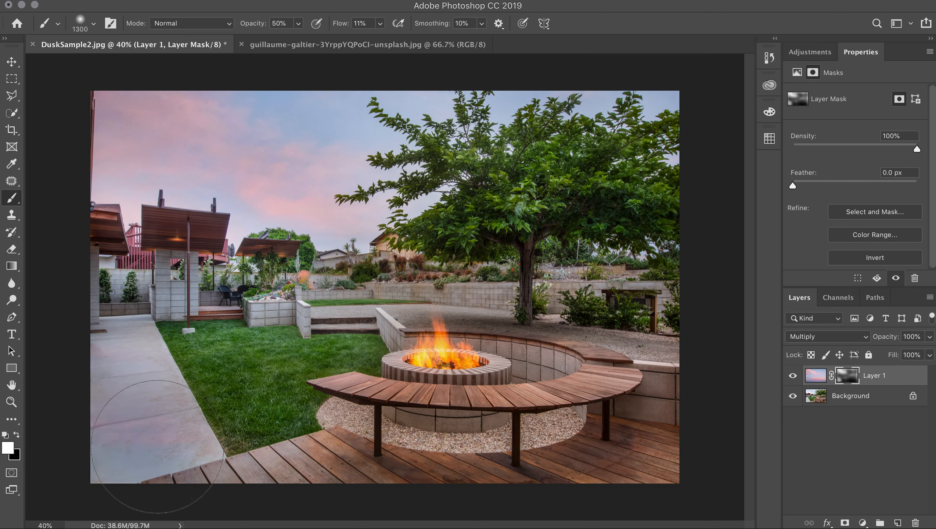
key("x")
mouse_move(188, 464)
left_mouse_down()
mouse_move(88, 372)
mouse_move(153, 431)
mouse_move(148, 438)
mouse_move(132, 400)
mouse_move(127, 419)
mouse_move(169, 440)
mouse_move(110, 415)
mouse_move(148, 444)
mouse_move(267, 478)
left_mouse_up()
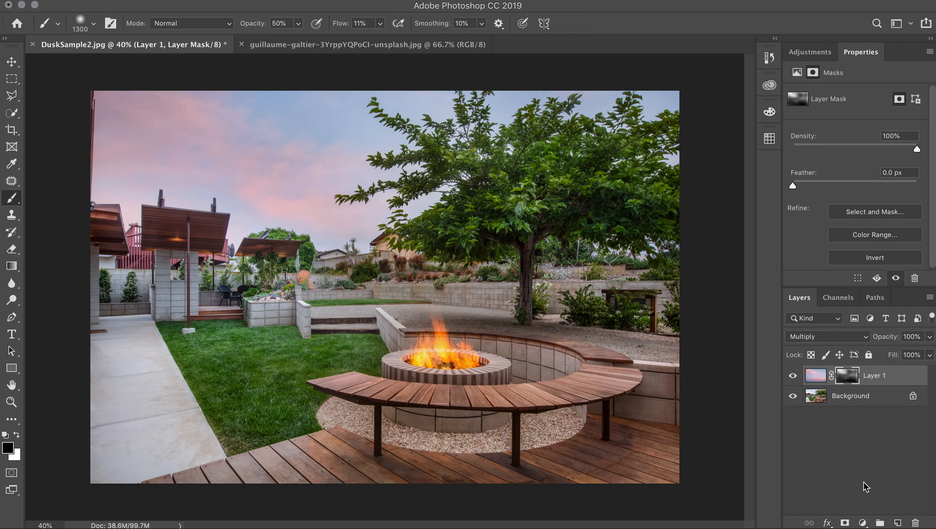
- Hide and reshow the sky layer to compare the before and after
left_click(794, 376)
left_click(793, 376)
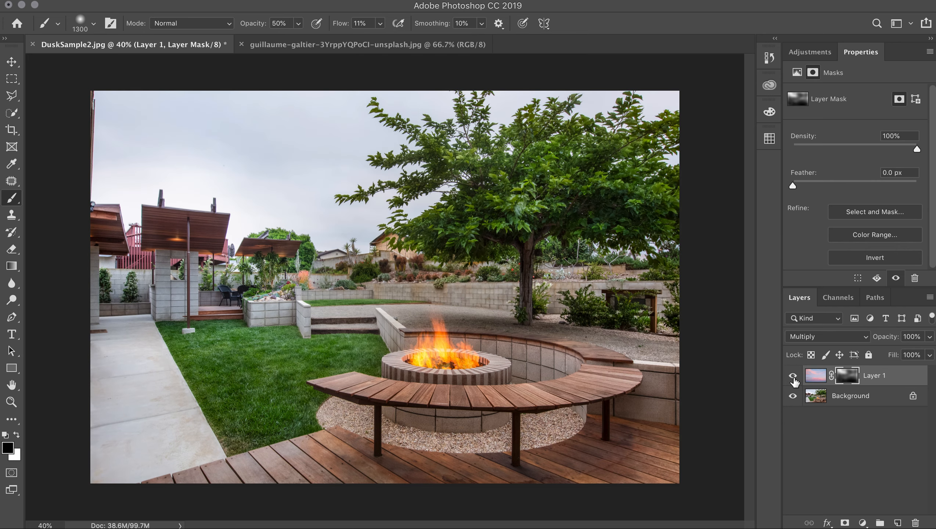